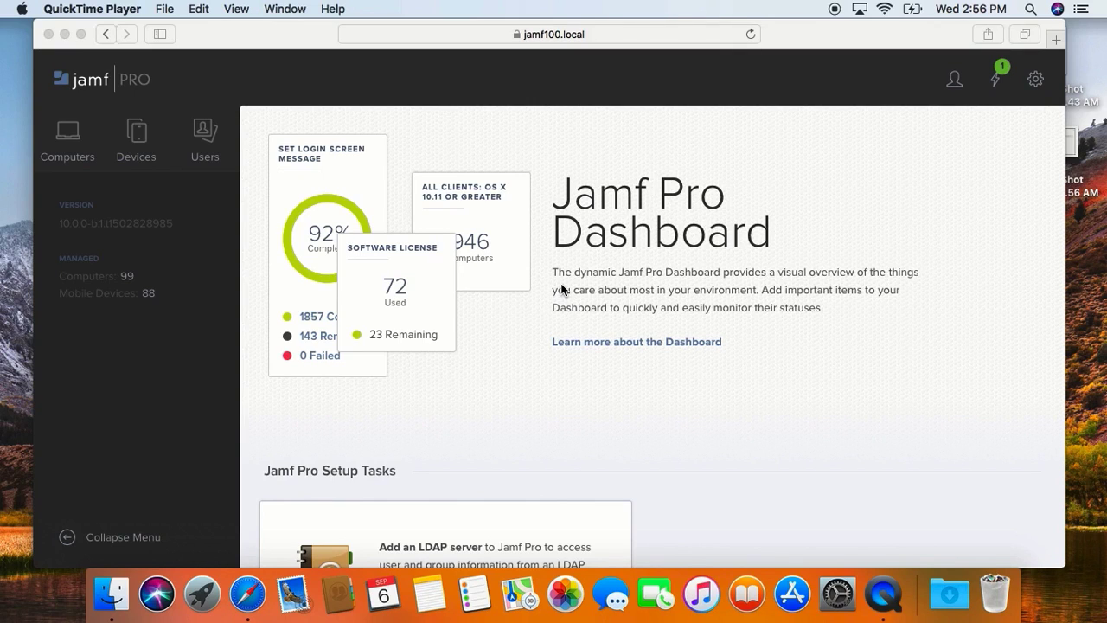
Start a new PreStage enrollment for mobile devices.
{"action": "left_click", "coordinate": [138, 140]}
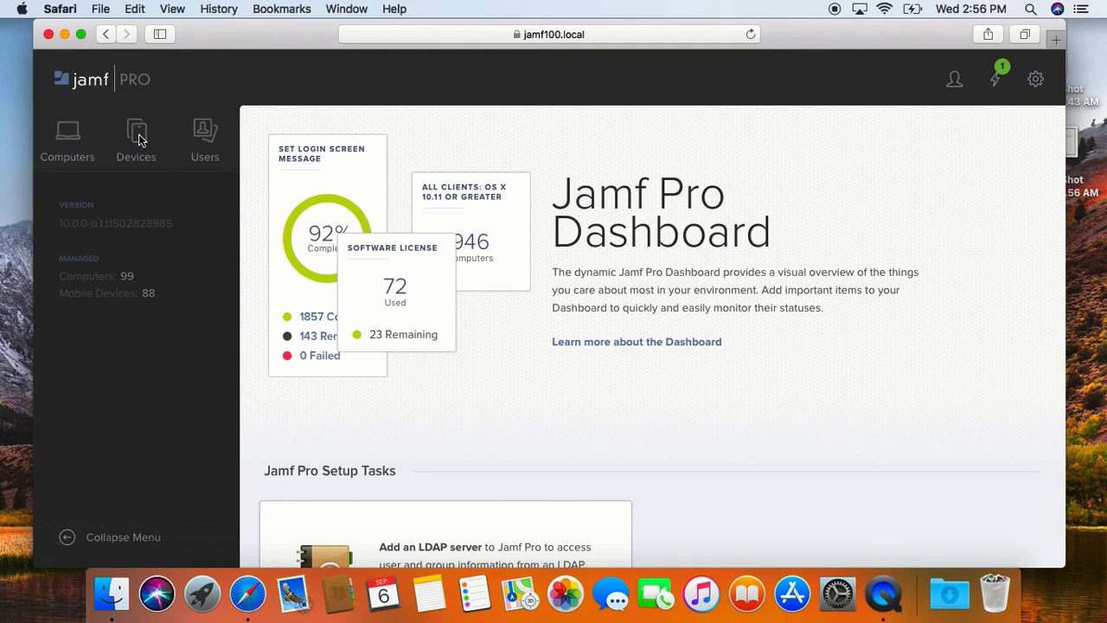
{"action": "left_click", "coordinate": [138, 140]}
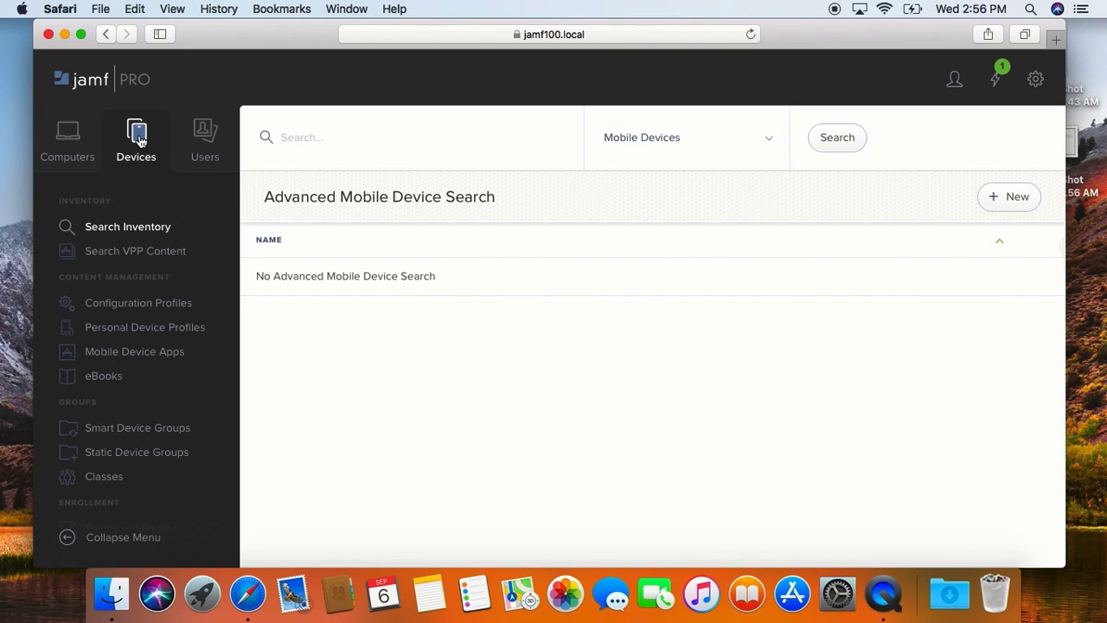
{"action": "scroll", "coordinate": [142, 428], "scroll_direction": "down", "scroll_amount": 4}
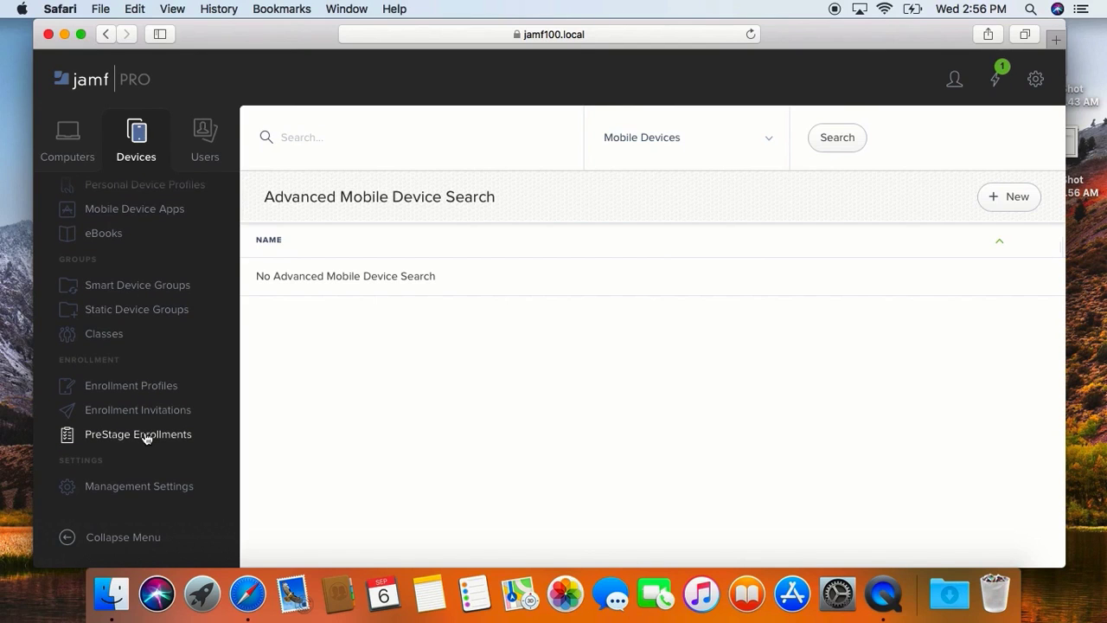
{"action": "left_click", "coordinate": [146, 435]}
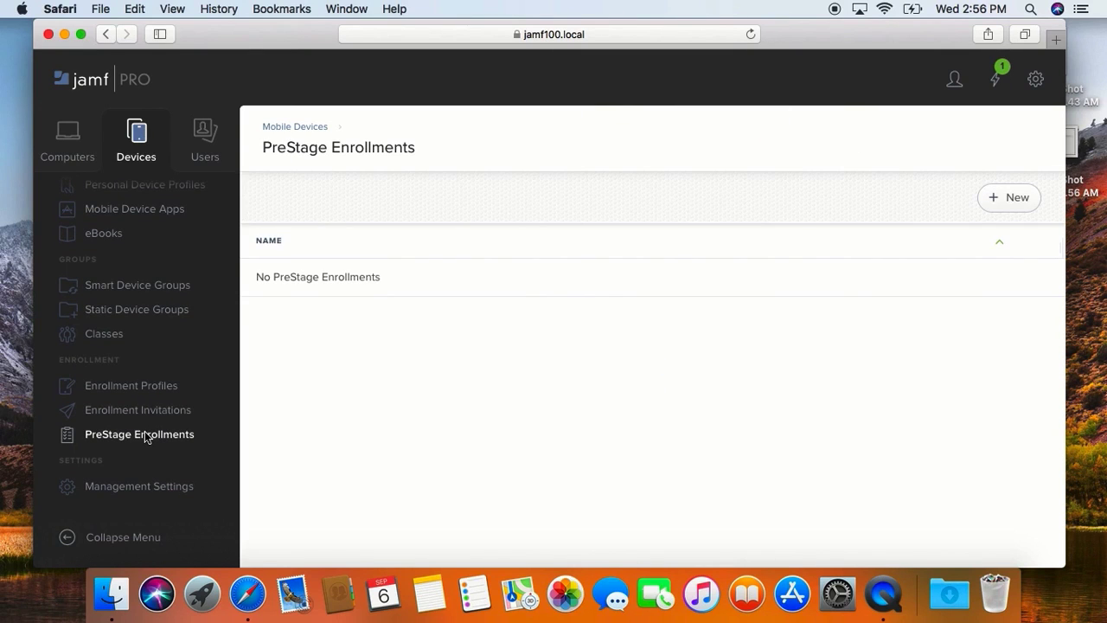
{"action": "left_click", "coordinate": [1018, 196]}
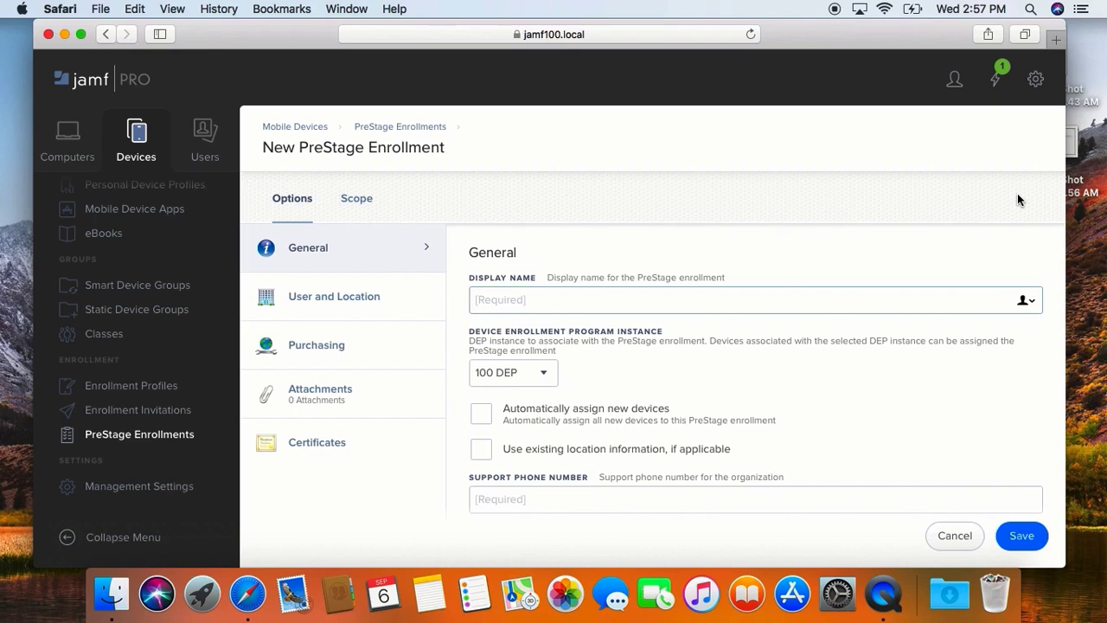
Name the enrollment "Jamf 100 Prestage Enrollment" and keep 100 DEP as its Device Enrollment Program instance.
{"action": "type", "text": "Jamf 100 Prestage Enr"}
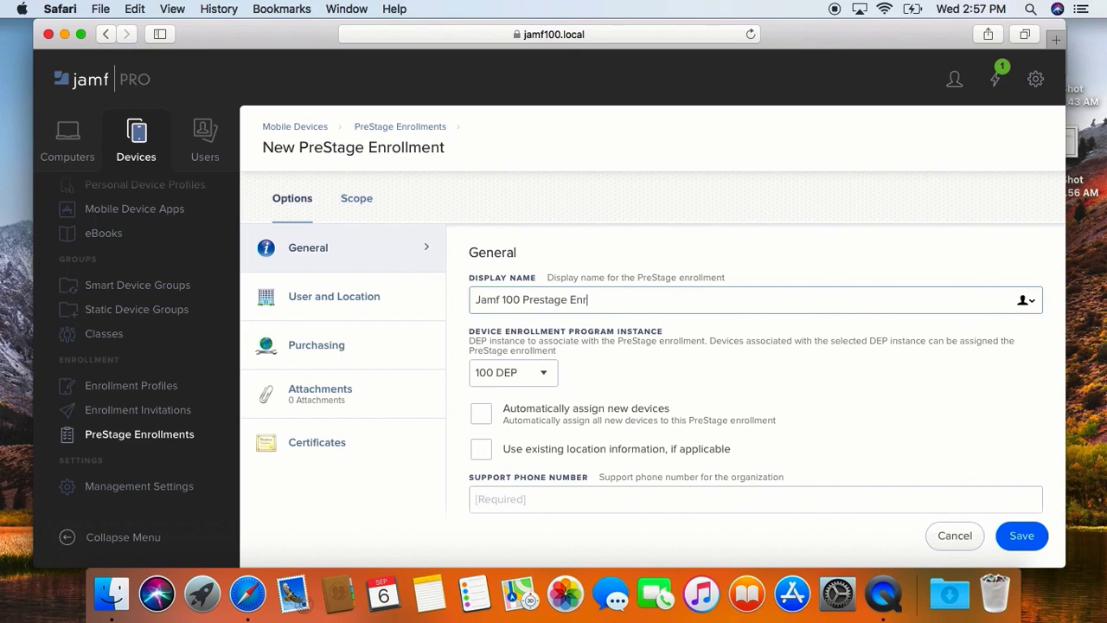
{"action": "type", "text": "ollment"}
{"action": "left_click", "coordinate": [543, 371]}
{"action": "left_click", "coordinate": [543, 373]}
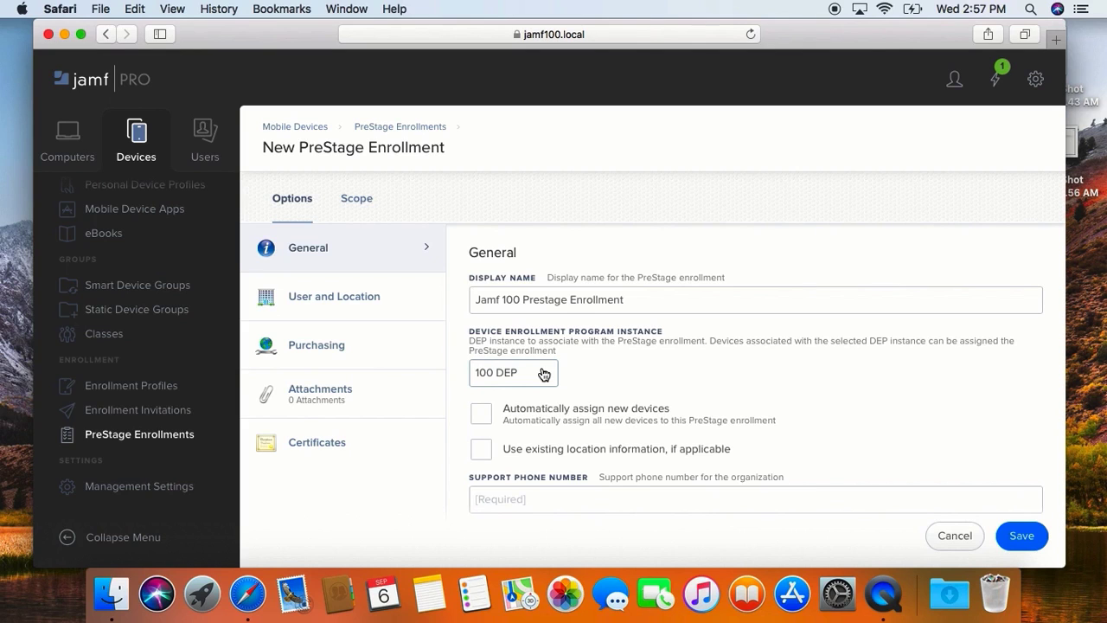
Enable automatic assignment of new devices to this PreStage enrollment.
{"action": "scroll", "coordinate": [541, 371], "scroll_direction": "down", "scroll_amount": 2}
{"action": "left_click", "coordinate": [506, 357]}
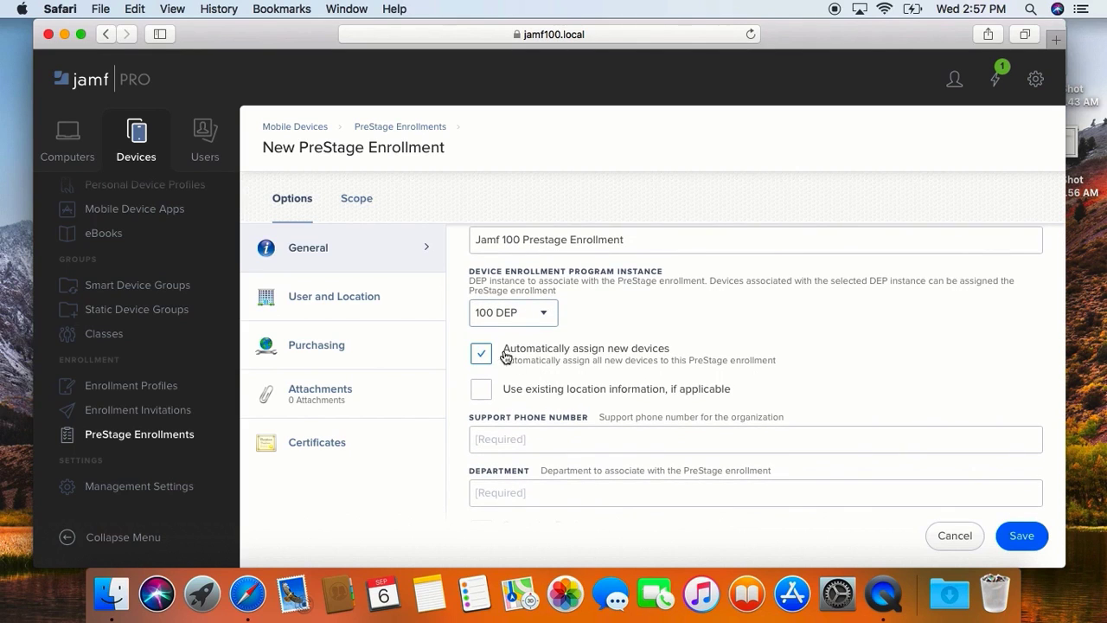
{"action": "left_click", "coordinate": [482, 350]}
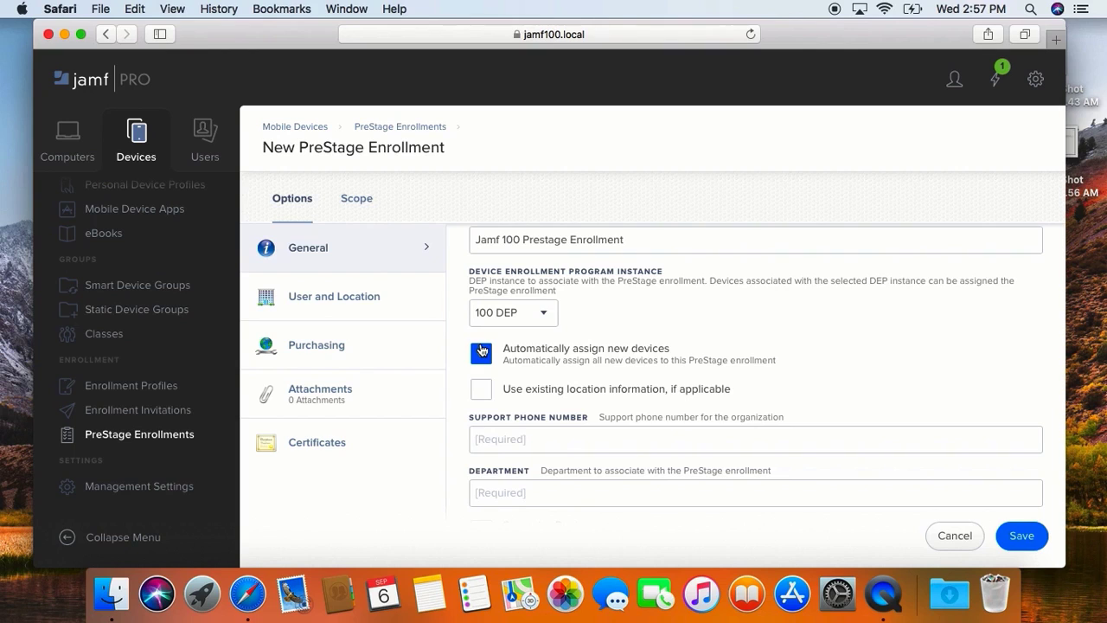
Fill in the organization's support phone number and set the department to "Jamf 100".
{"action": "left_click", "coordinate": [490, 434]}
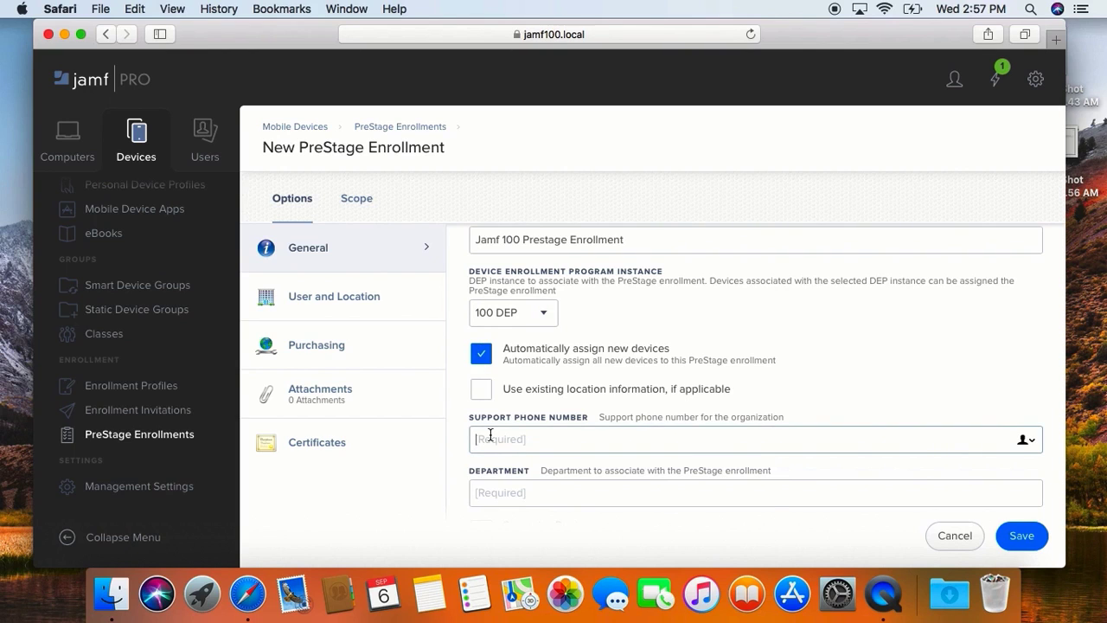
{"action": "type", "text": "555 555 5555"}
{"action": "left_click", "coordinate": [494, 492]}
{"action": "type", "text": "Jamf 100"}
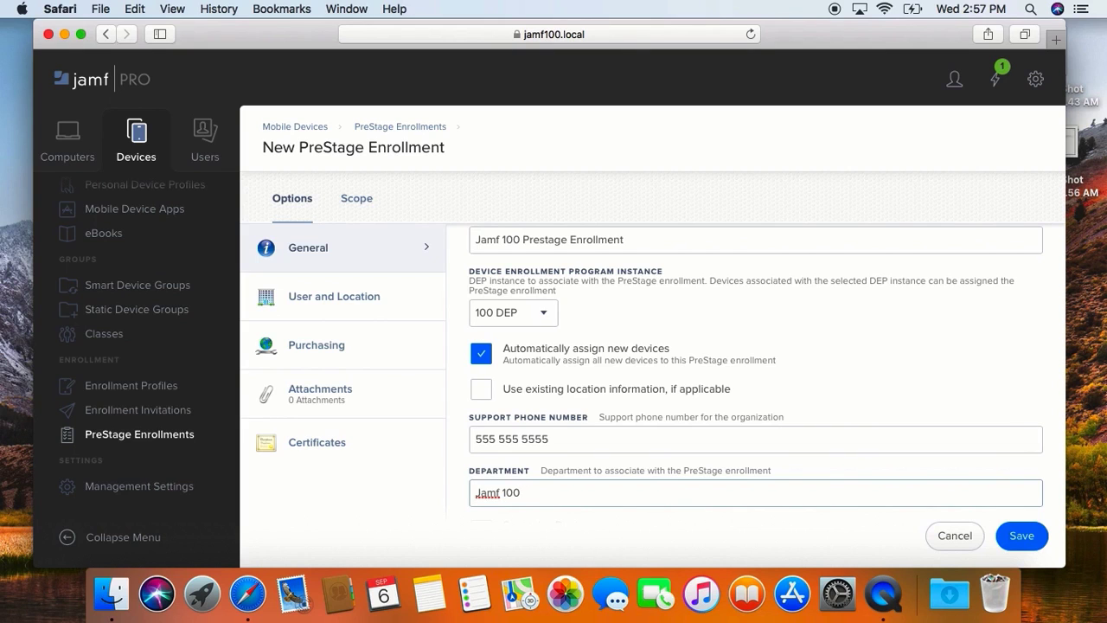
Enable device supervision and make the MDM profile mandatory for the enrollment.
{"action": "scroll", "coordinate": [484, 418], "scroll_direction": "down", "scroll_amount": 3}
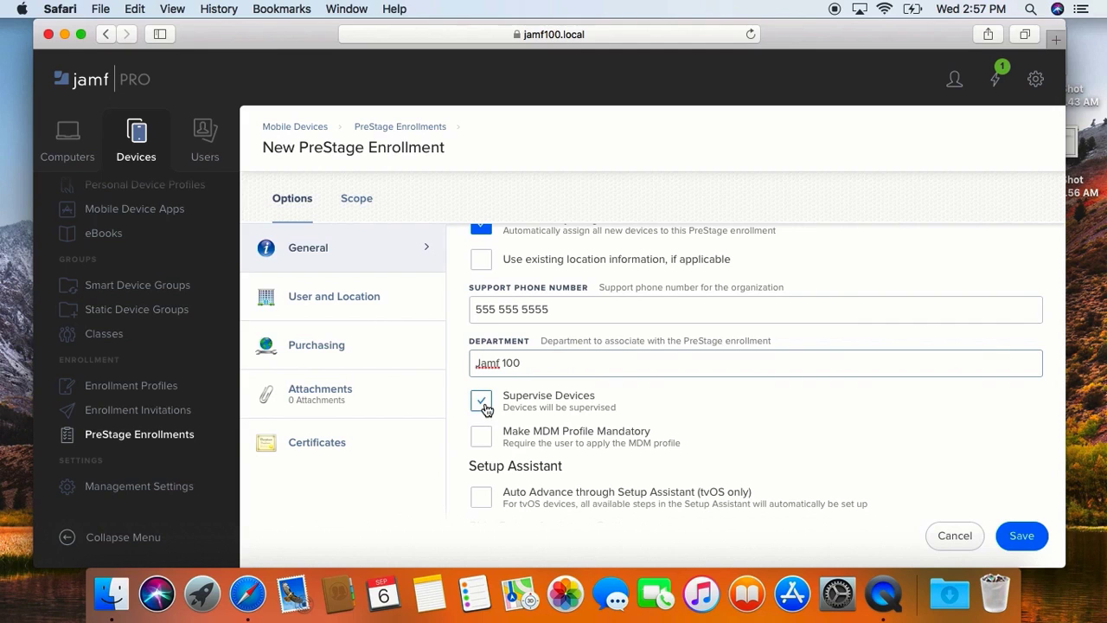
{"action": "left_click", "coordinate": [485, 409]}
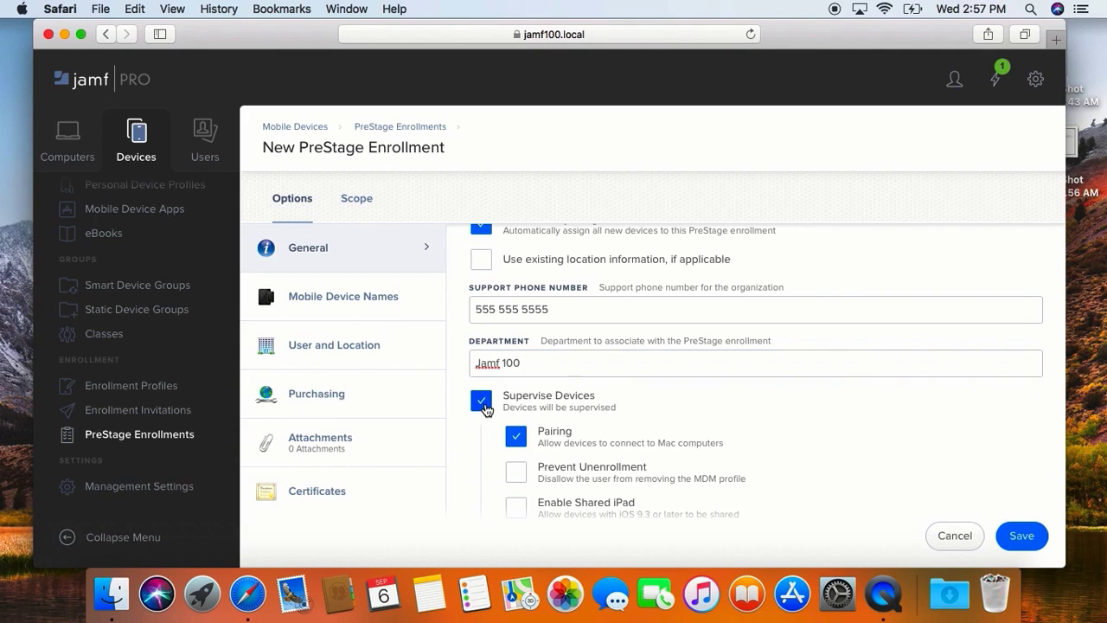
{"action": "scroll", "coordinate": [485, 409], "scroll_direction": "down", "scroll_amount": 3}
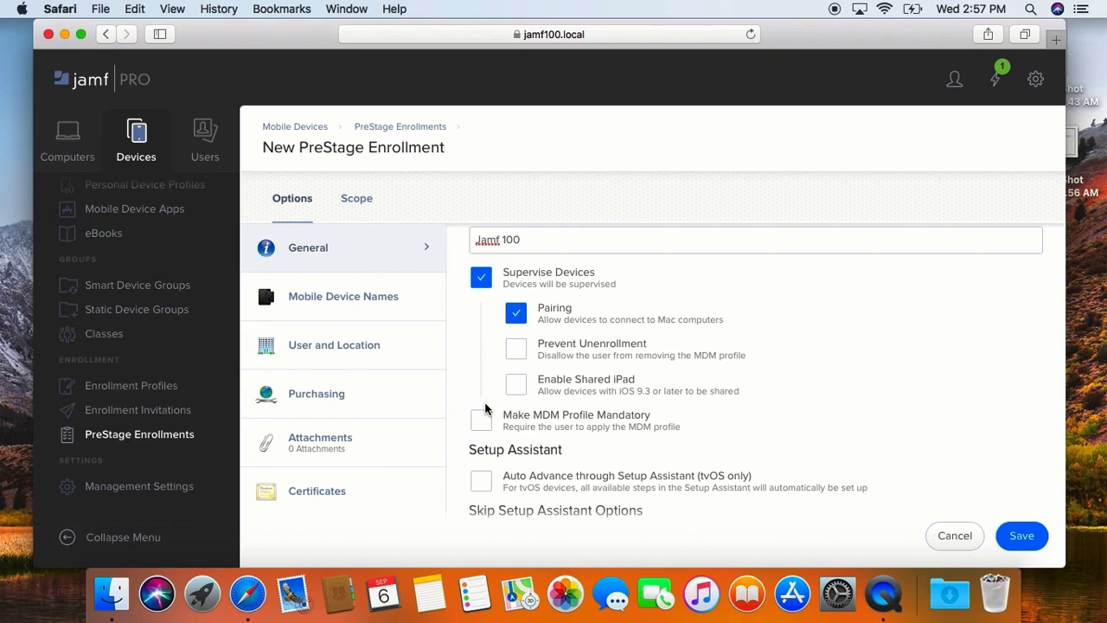
{"action": "left_click", "coordinate": [481, 424]}
{"action": "left_click", "coordinate": [481, 424]}
Mark the Location and Siri steps as skipped in the Setup Assistant options.
{"action": "scroll", "coordinate": [482, 432], "scroll_direction": "down", "scroll_amount": 2}
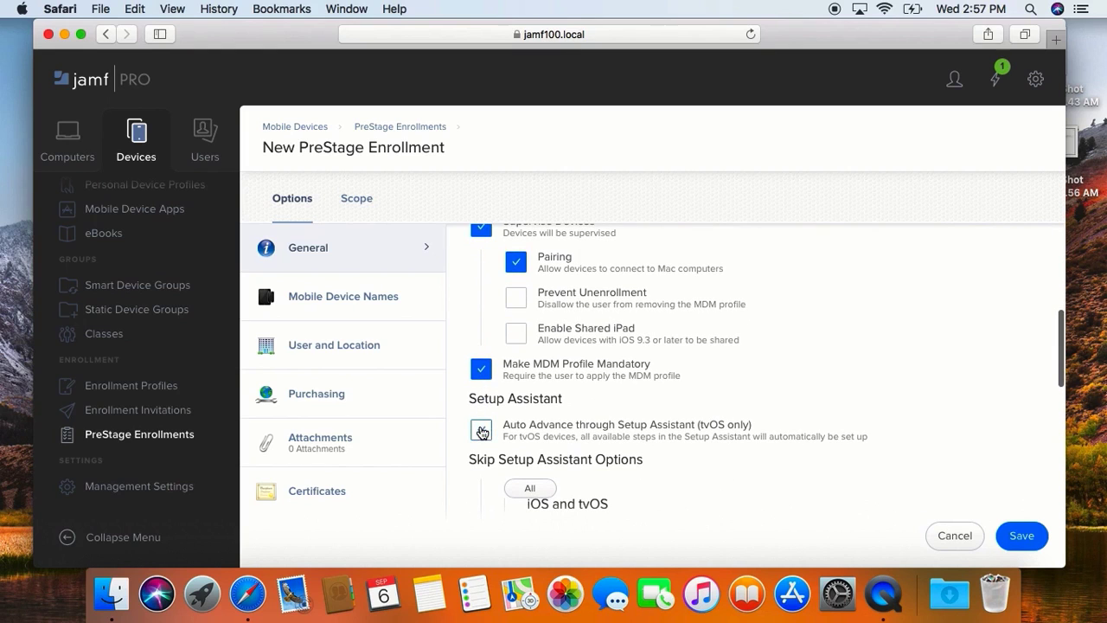
{"action": "left_click", "coordinate": [481, 433]}
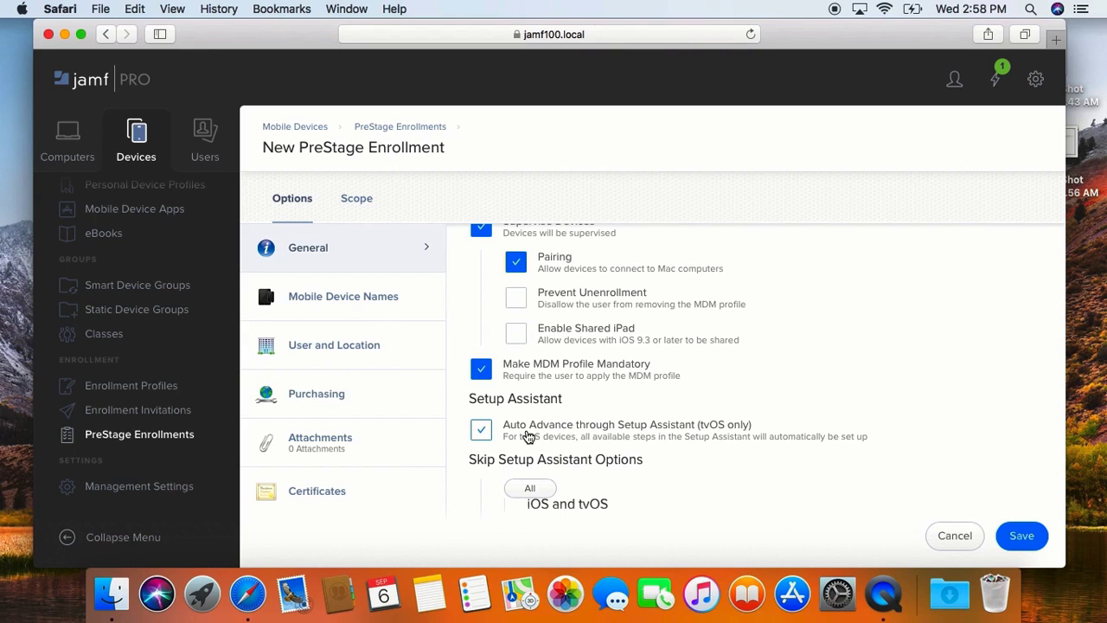
{"action": "scroll", "coordinate": [527, 436], "scroll_direction": "down", "scroll_amount": 8}
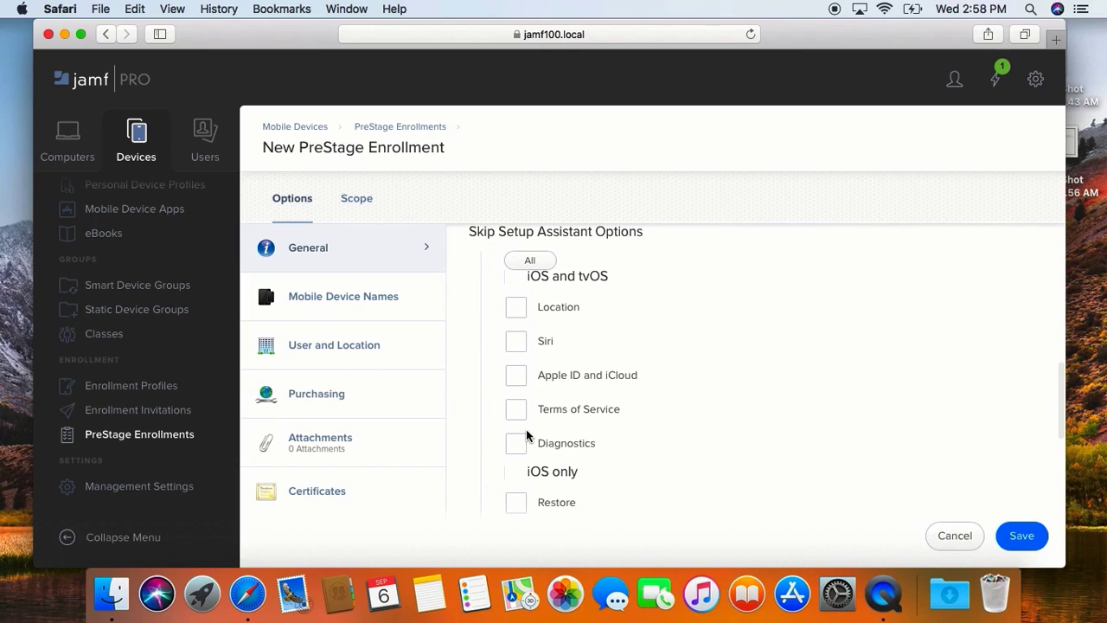
{"action": "left_click", "coordinate": [517, 313]}
{"action": "left_click", "coordinate": [519, 343]}
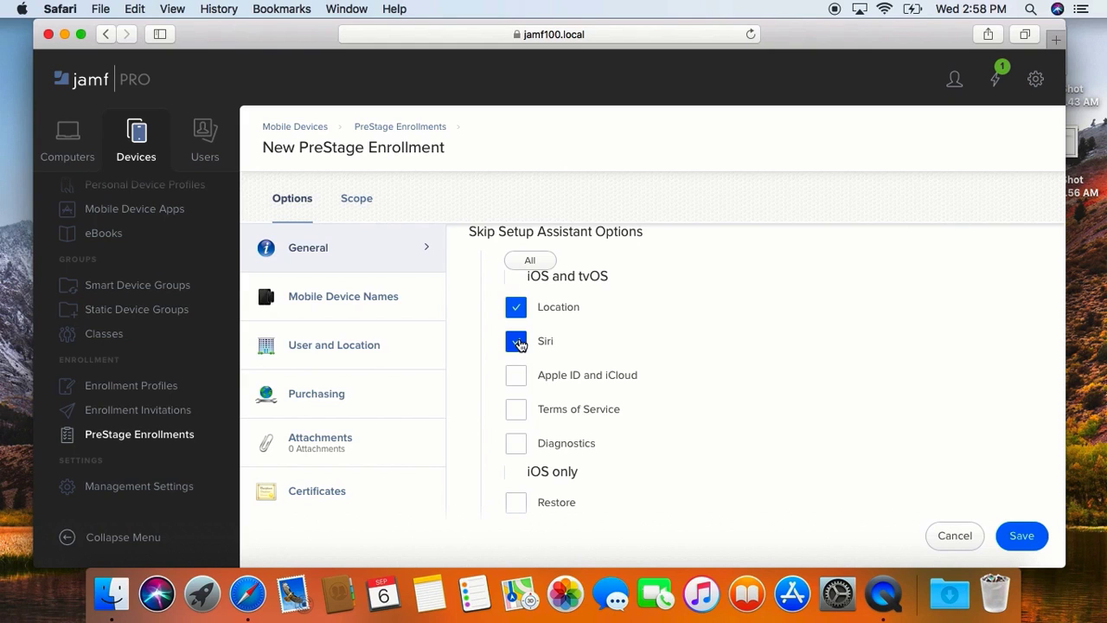
Review the iOS and tvOS skip options and select all of them for Setup Assistant.
{"action": "scroll", "coordinate": [519, 343], "scroll_direction": "down", "scroll_amount": 5}
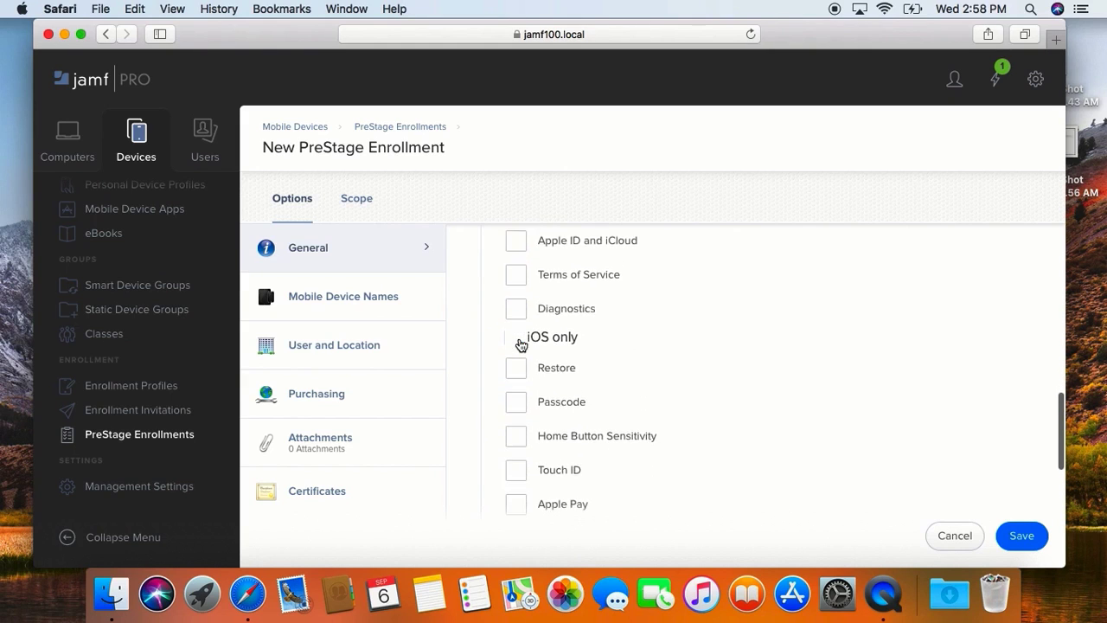
{"action": "scroll", "coordinate": [518, 344], "scroll_direction": "down", "scroll_amount": 7}
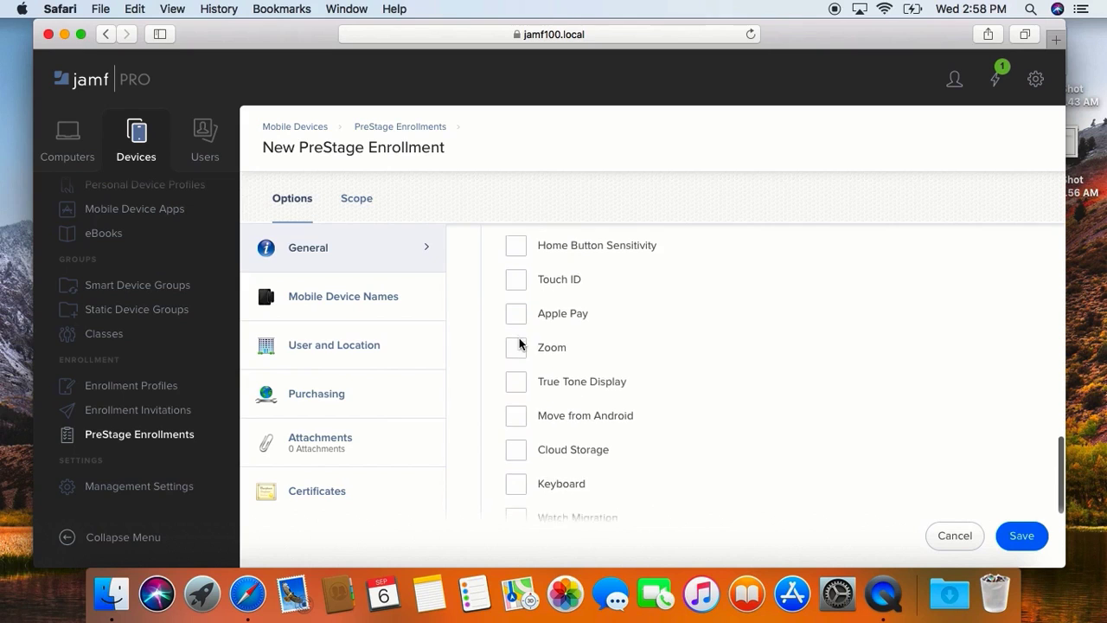
{"action": "scroll", "coordinate": [519, 343], "scroll_direction": "down", "scroll_amount": 3}
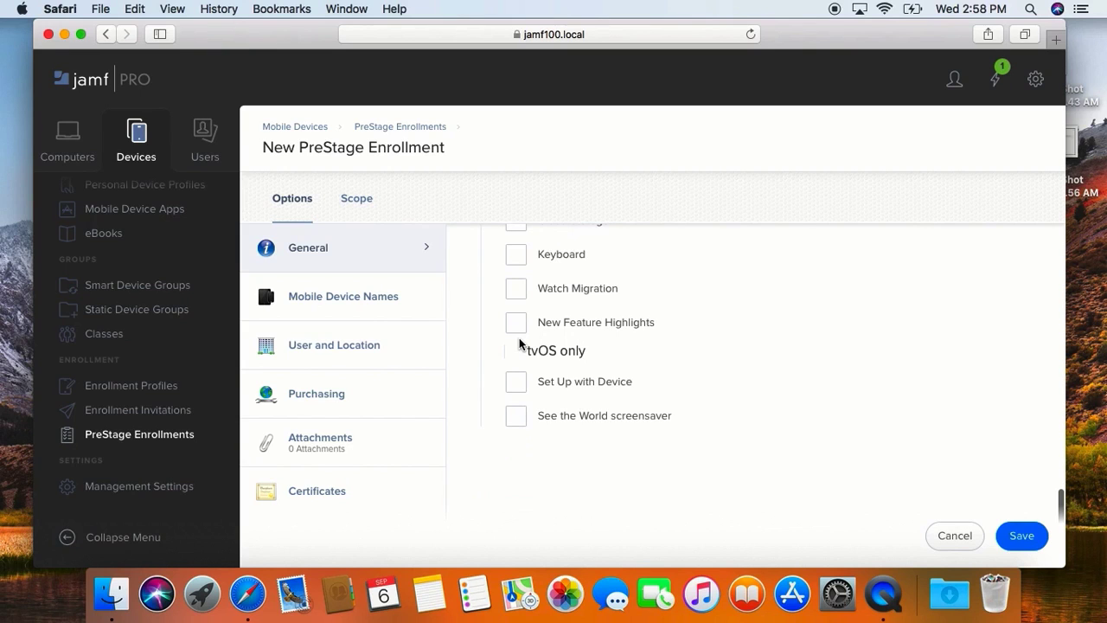
{"action": "scroll", "coordinate": [518, 343], "scroll_direction": "up", "scroll_amount": 1}
{"action": "scroll", "coordinate": [519, 343], "scroll_direction": "up", "scroll_amount": 10}
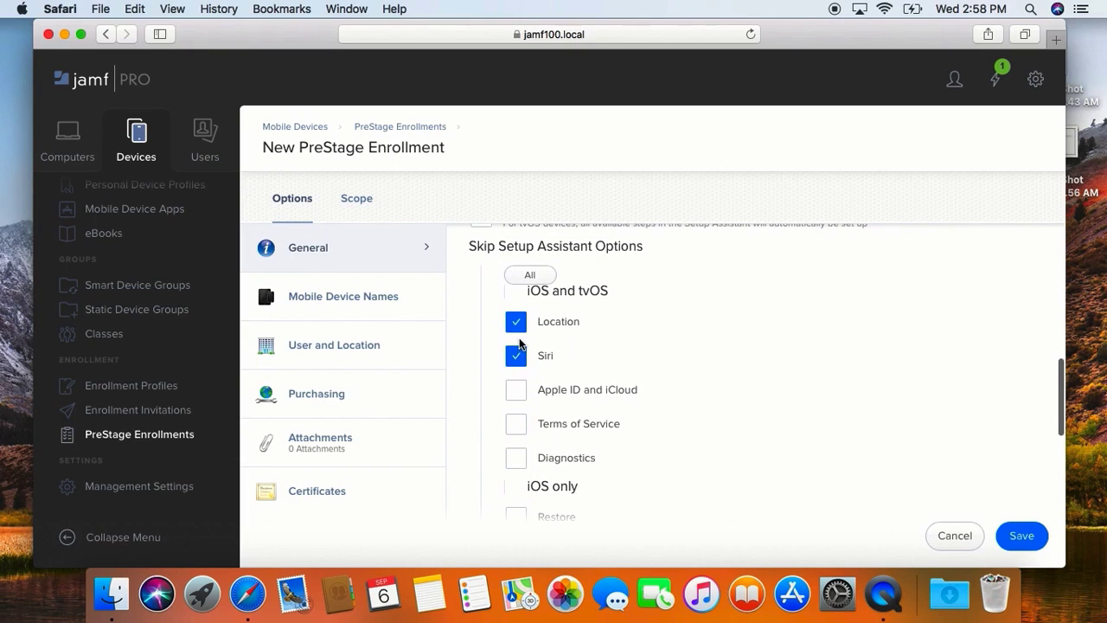
{"action": "left_click", "coordinate": [537, 275]}
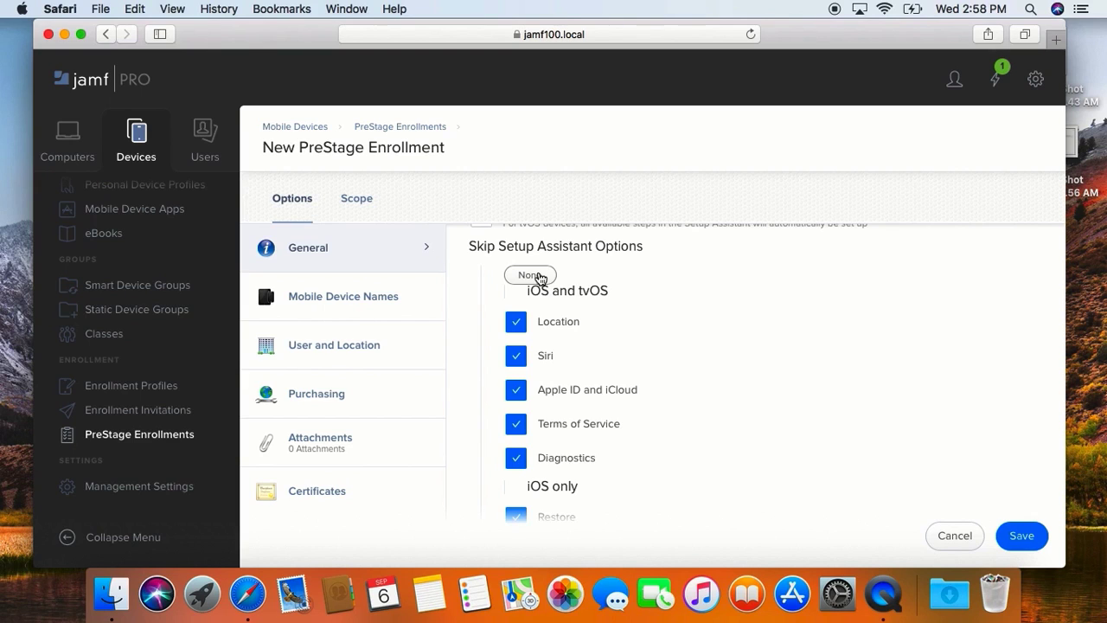
Look through the enrollment's Mobile Device Names, User and Location, Purchasing and Attachments settings.
{"action": "left_click", "coordinate": [344, 298]}
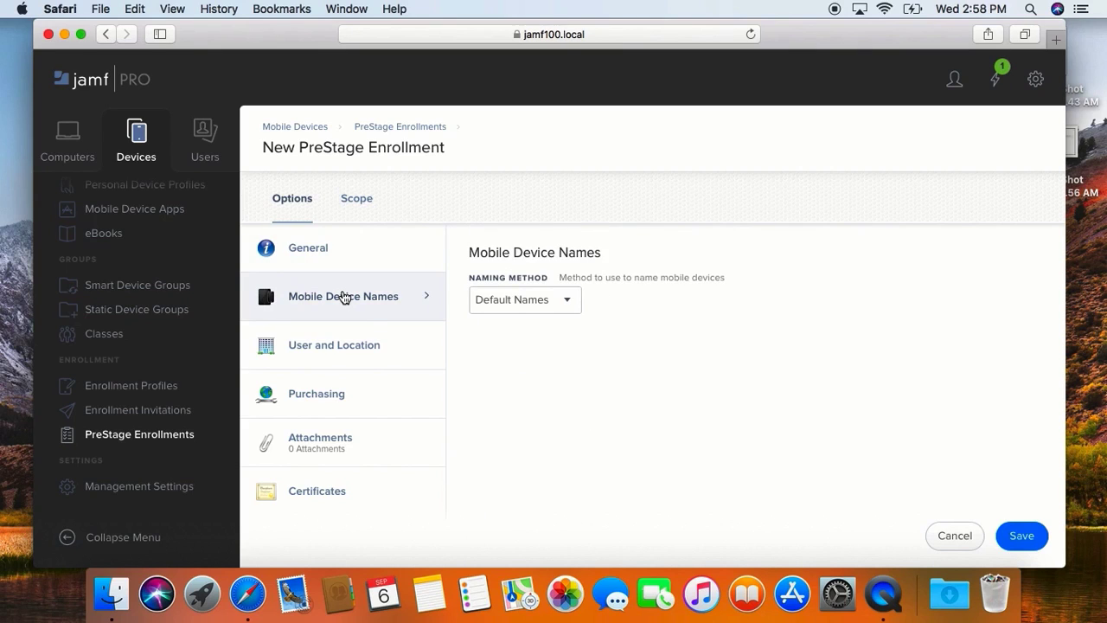
{"action": "left_click", "coordinate": [342, 346]}
{"action": "left_click", "coordinate": [489, 300]}
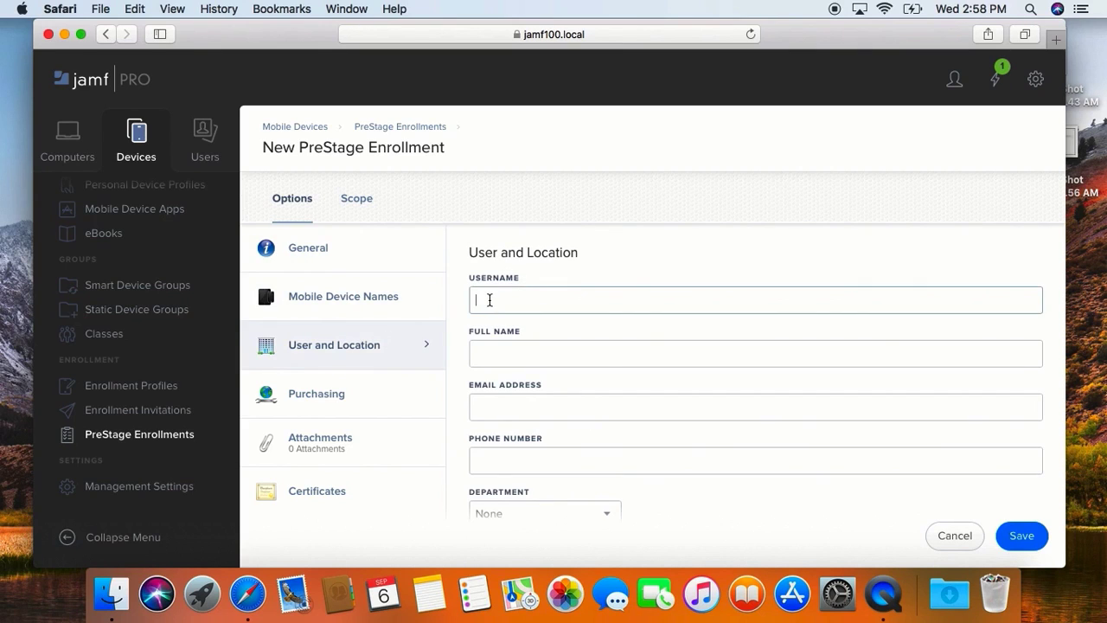
{"action": "left_click", "coordinate": [488, 352]}
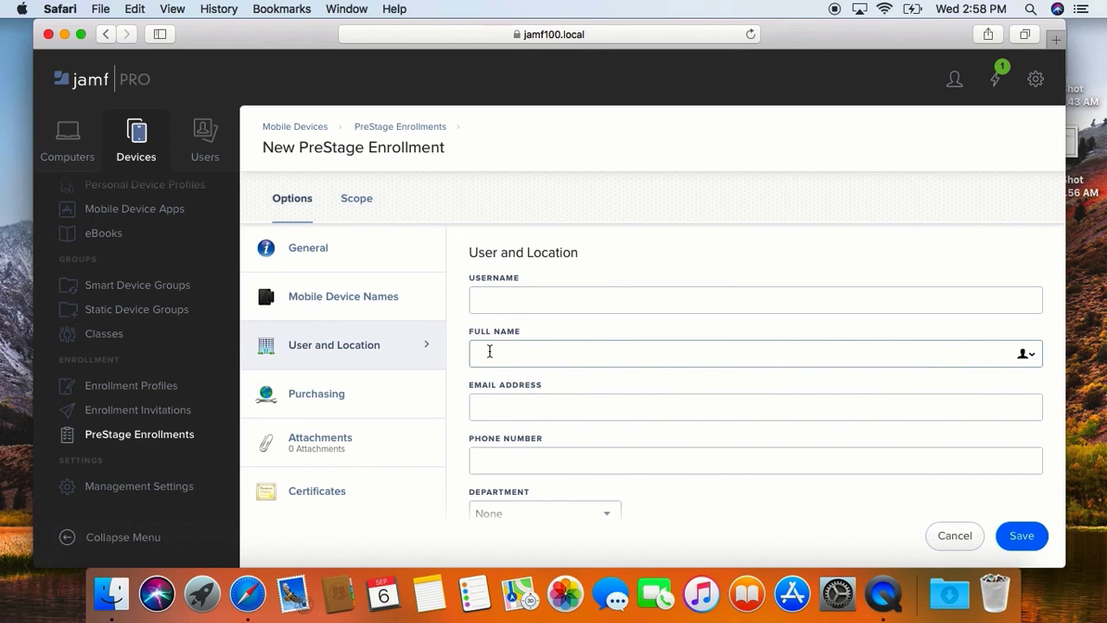
{"action": "scroll", "coordinate": [489, 355], "scroll_direction": "down", "scroll_amount": 5}
{"action": "left_click", "coordinate": [489, 358]}
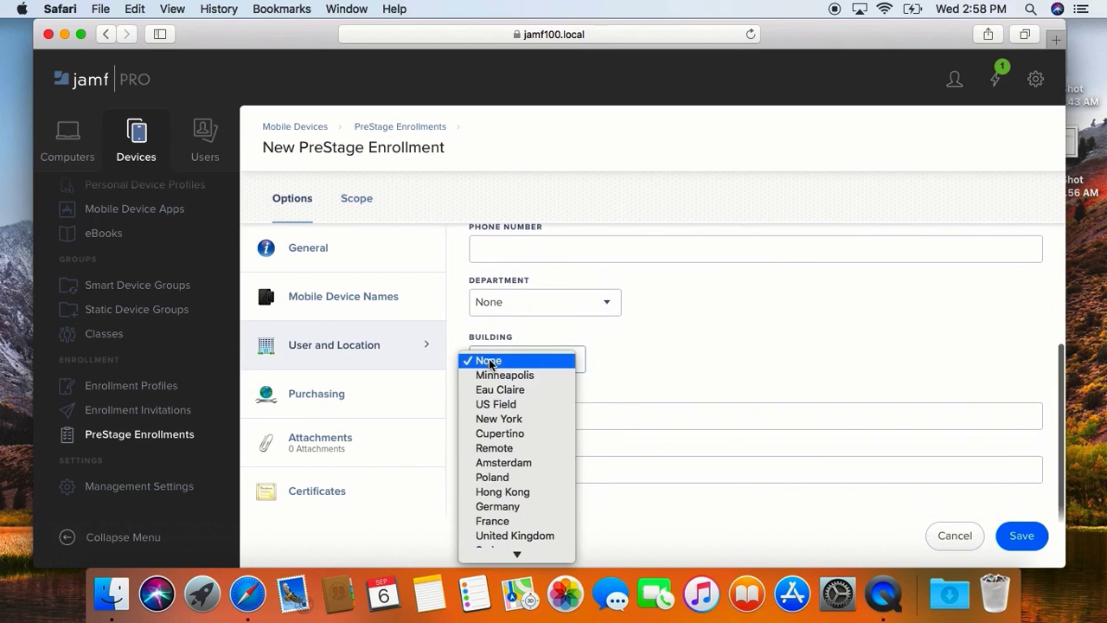
{"action": "left_click", "coordinate": [488, 359]}
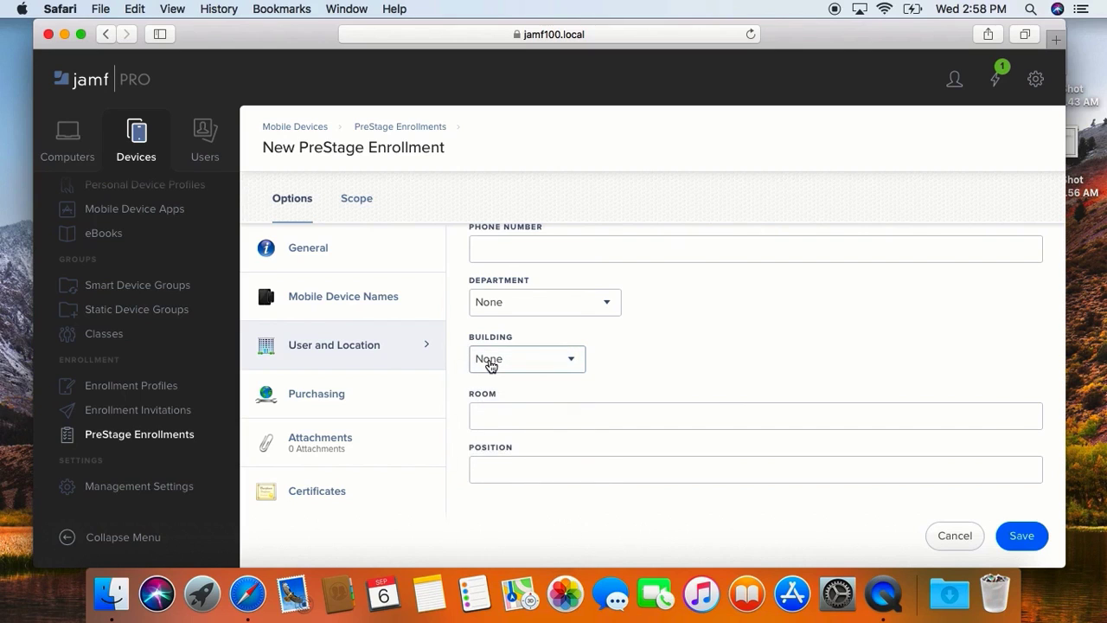
{"action": "left_click", "coordinate": [362, 389]}
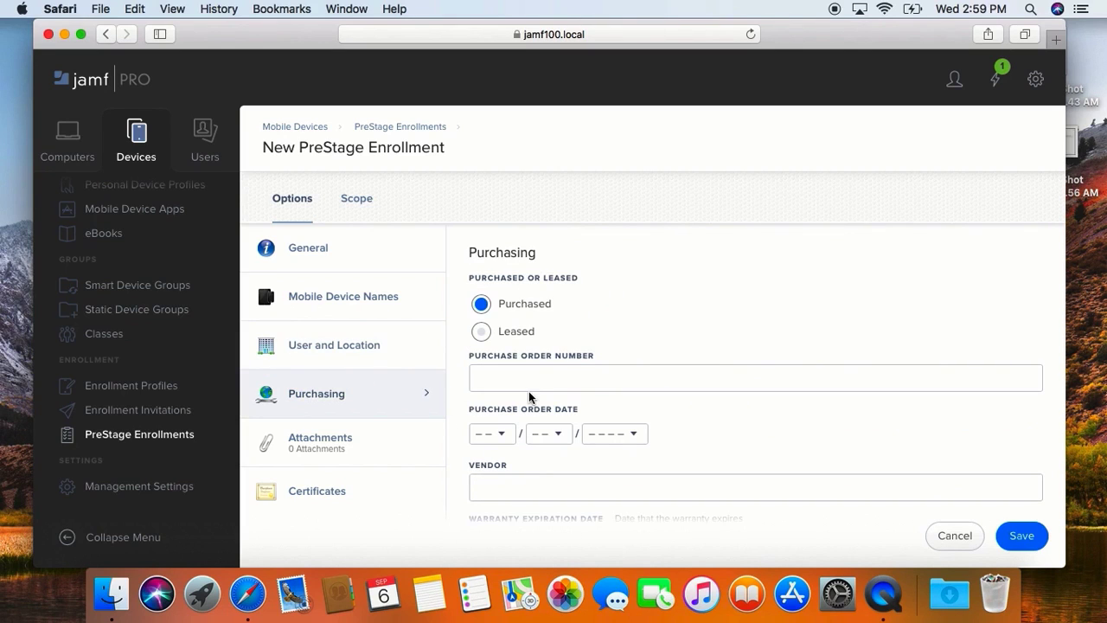
{"action": "left_click", "coordinate": [399, 447]}
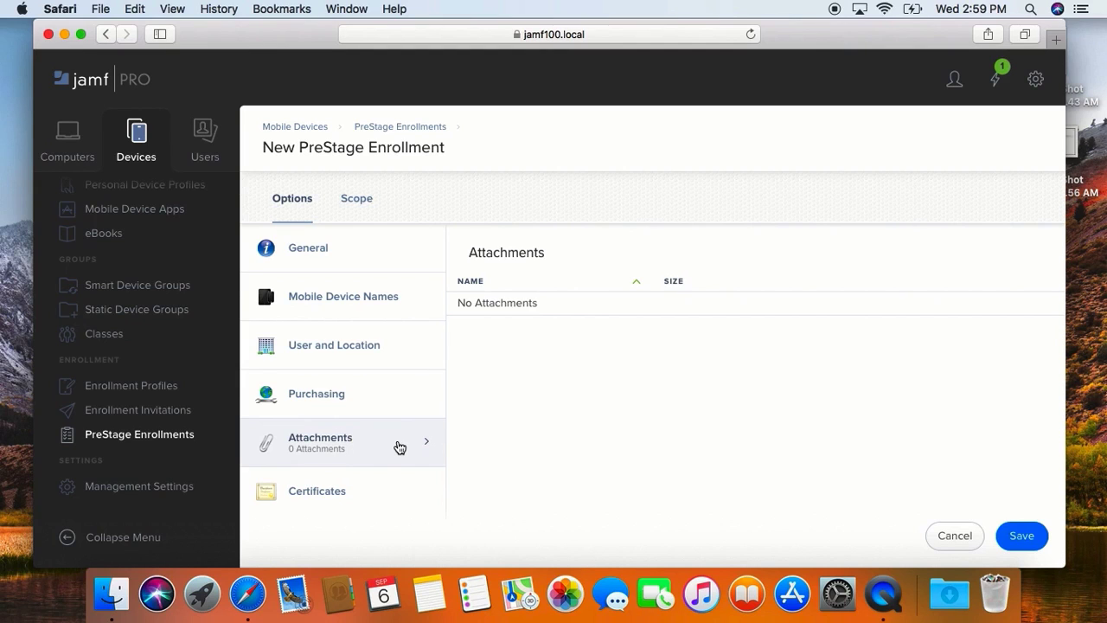
Save the PreStage enrollment with the 32GB Apple TV selected in its scope.
{"action": "left_click", "coordinate": [356, 206]}
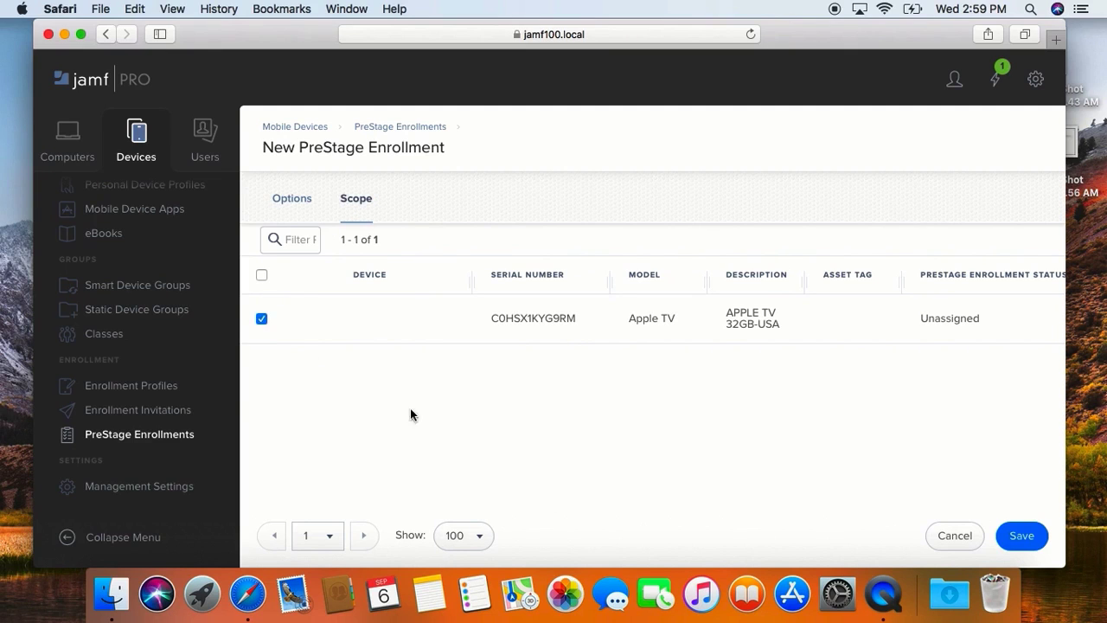
{"action": "left_click", "coordinate": [1009, 544]}
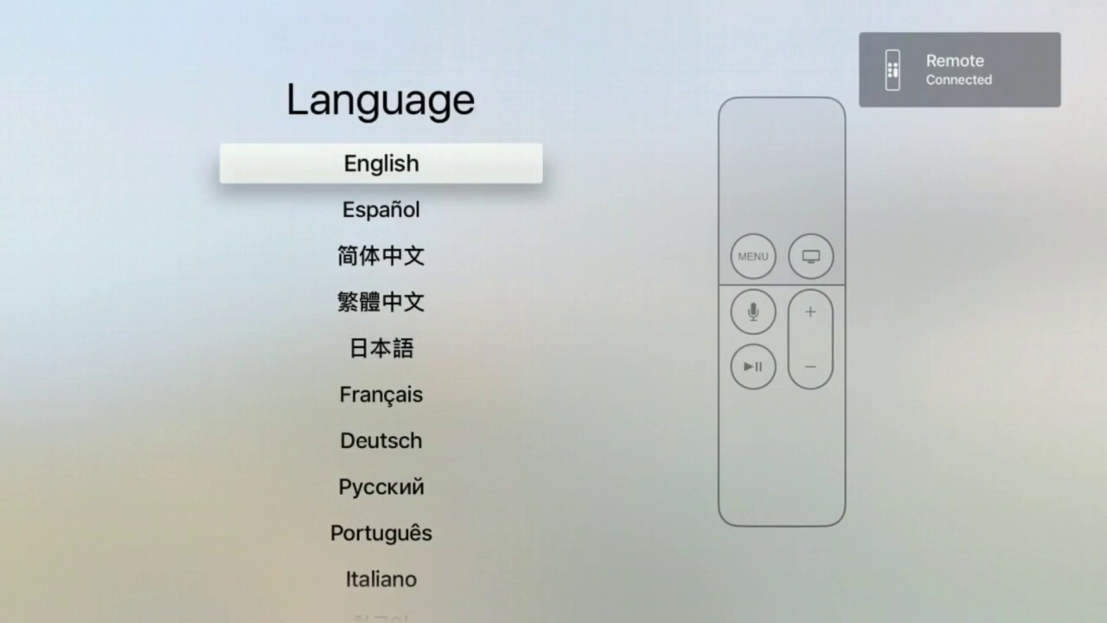
On the Apple TV, choose English as the language and set up the device manually.
{"action": "key", "text": "Return"}
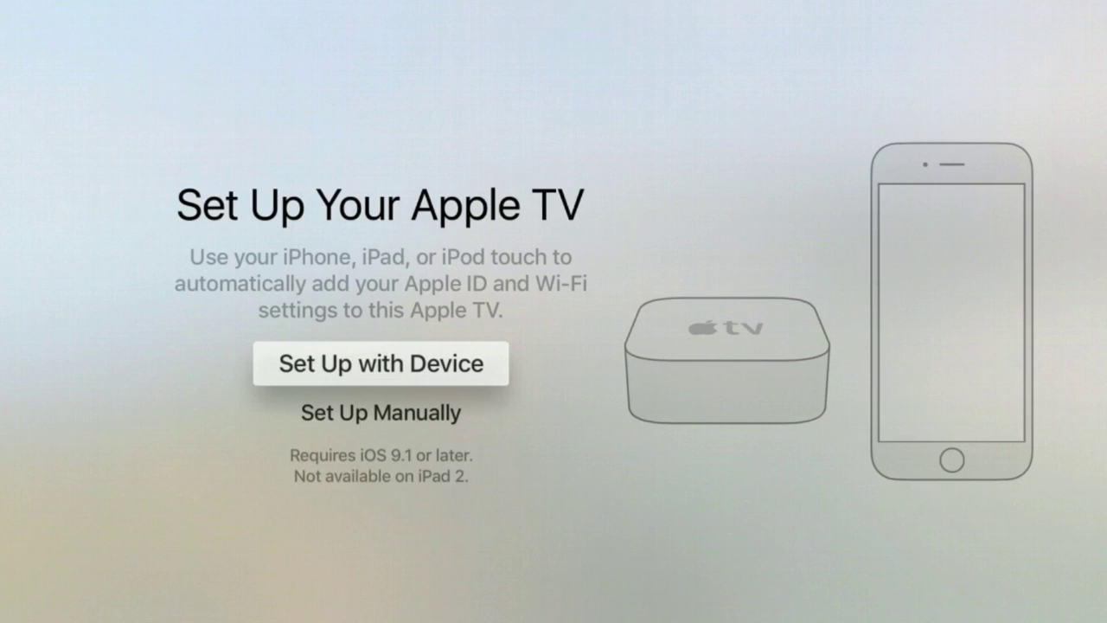
{"action": "key", "text": "Down"}
{"action": "key", "text": "Return"}
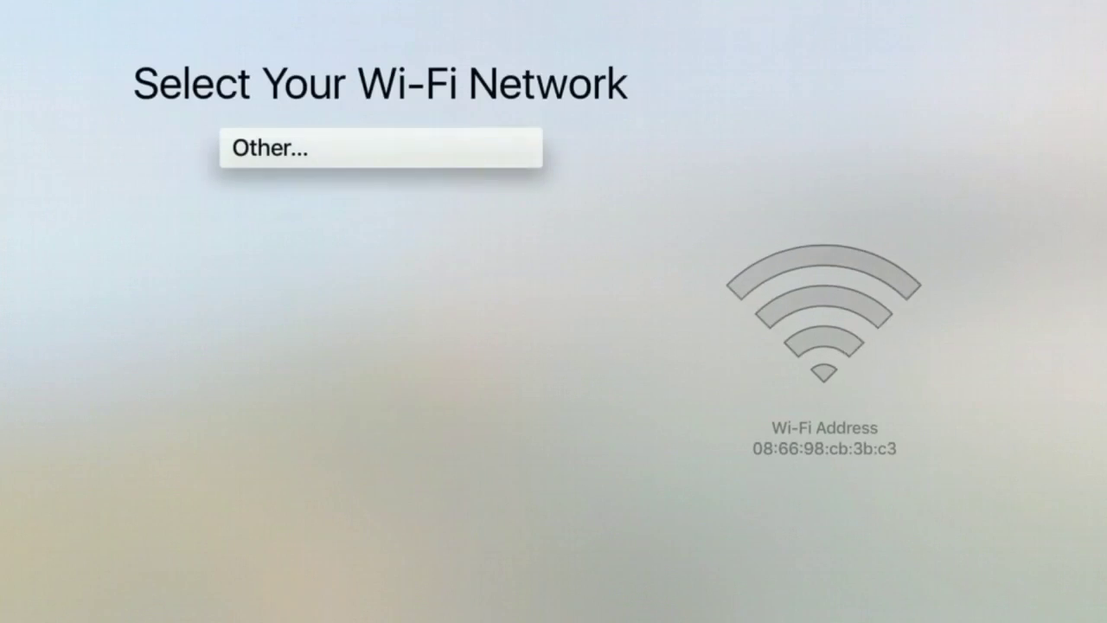
Join the Jamf Guests Wi-Fi network with its Wi-Fi password and accept the automatic configuration by JAMF Software.
{"action": "key", "text": "Down"}
{"action": "key", "text": "Down"}
{"action": "key", "text": "Down"}
{"action": "key", "text": "Down"}
{"action": "key", "text": "Down"}
{"action": "key", "text": "Down"}
{"action": "key", "text": "Down"}
{"action": "key", "text": "Return"}
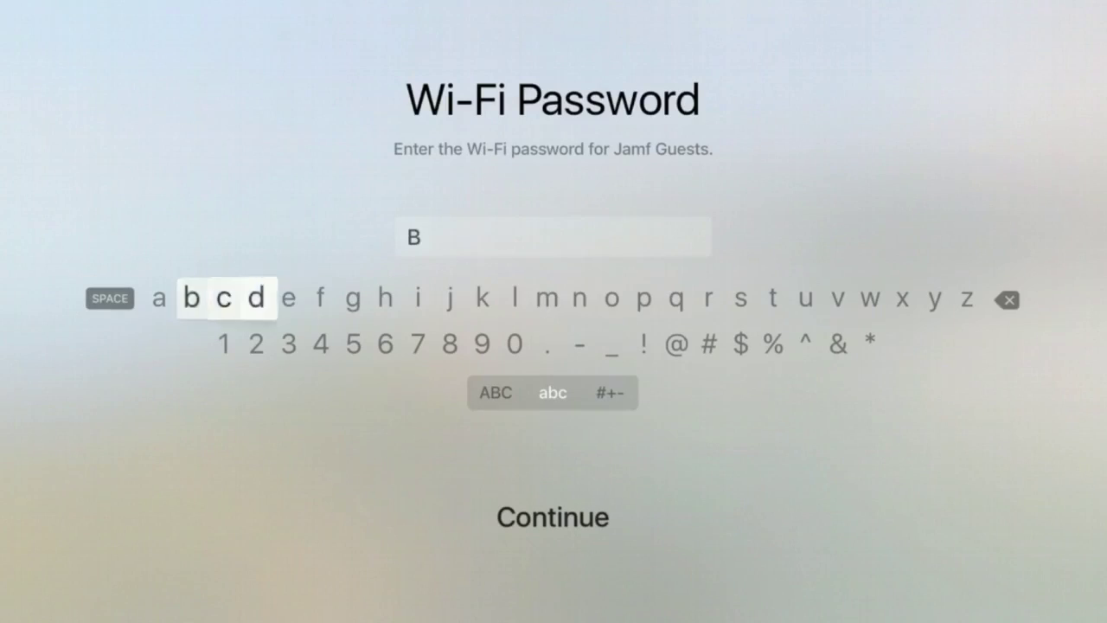
{"action": "key", "text": "Down"}
{"action": "key", "text": "Down"}
{"action": "key", "text": "Down"}
{"action": "key", "text": "Return"}
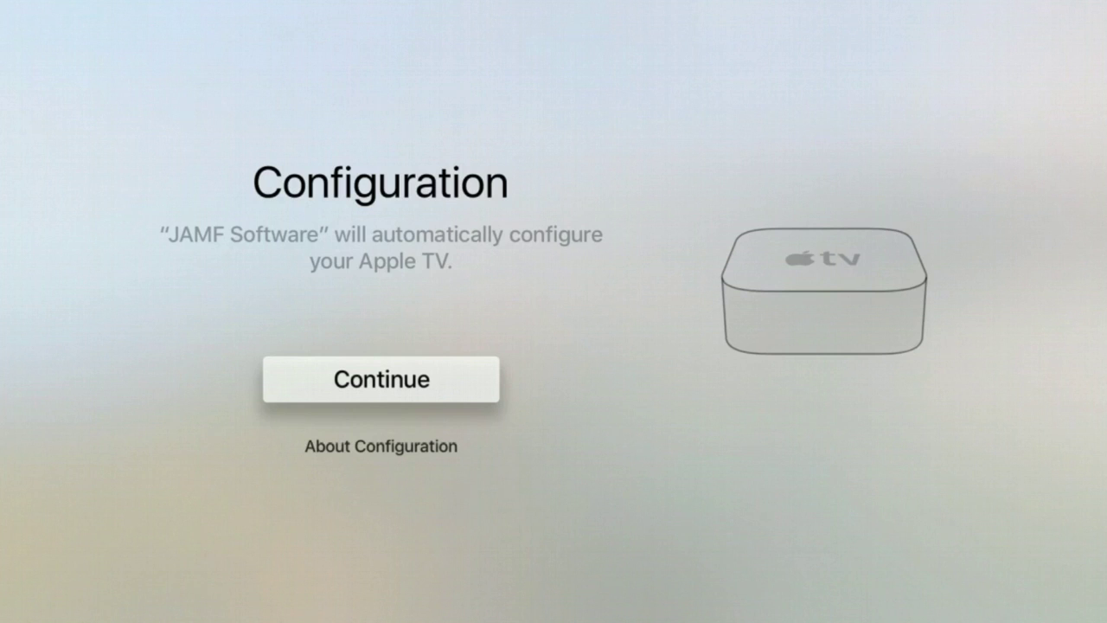
{"action": "key", "text": "Return"}
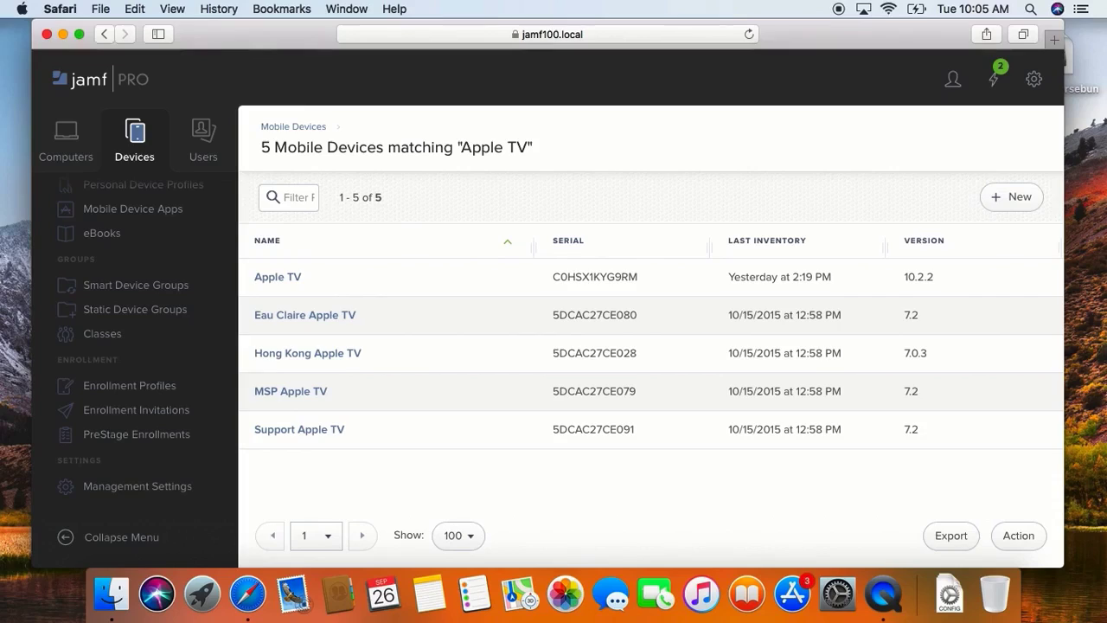
In Jamf Pro, check the Managed, Supervised and Enrollment Method values in the Apple TV's general inventory, and return to the device list.
{"action": "left_click", "coordinate": [291, 276]}
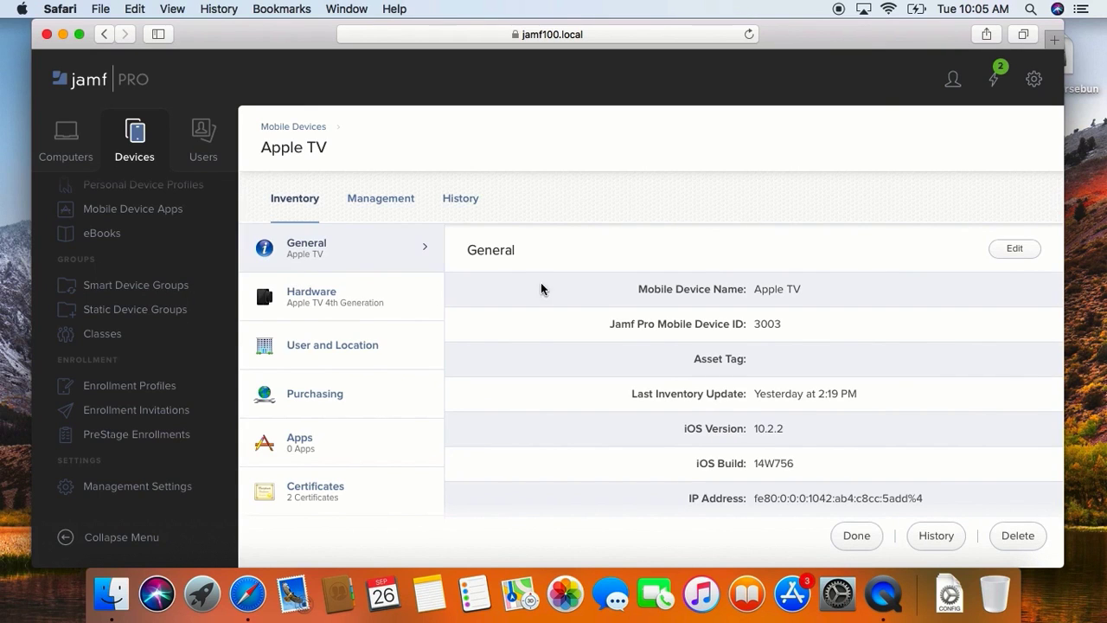
{"action": "scroll", "coordinate": [698, 291], "scroll_direction": "down", "scroll_amount": 5}
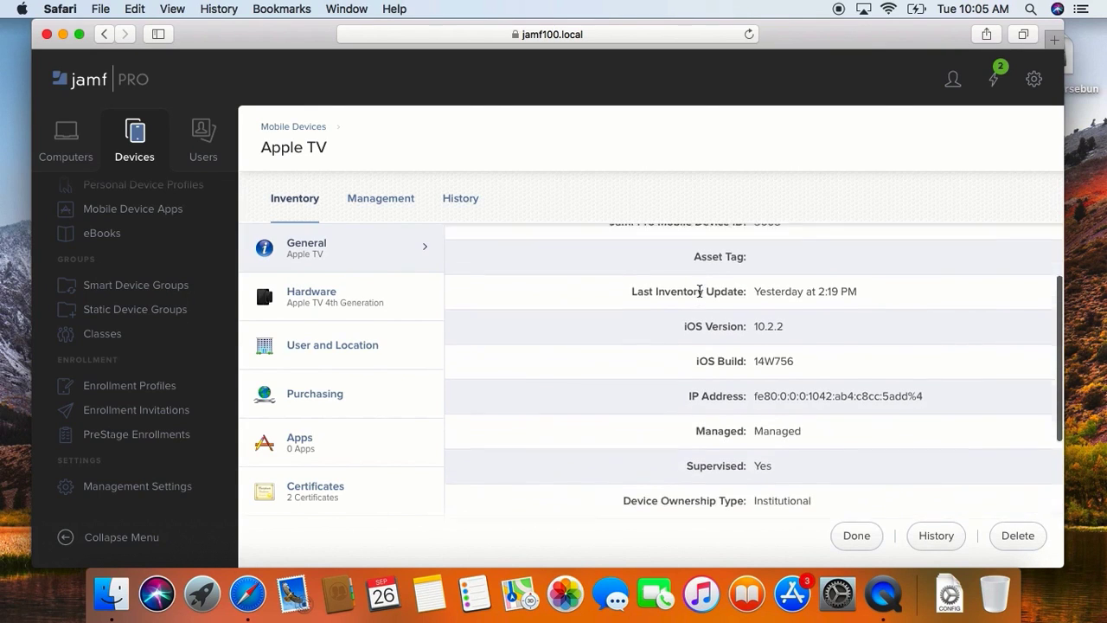
{"action": "double_click", "coordinate": [767, 358]}
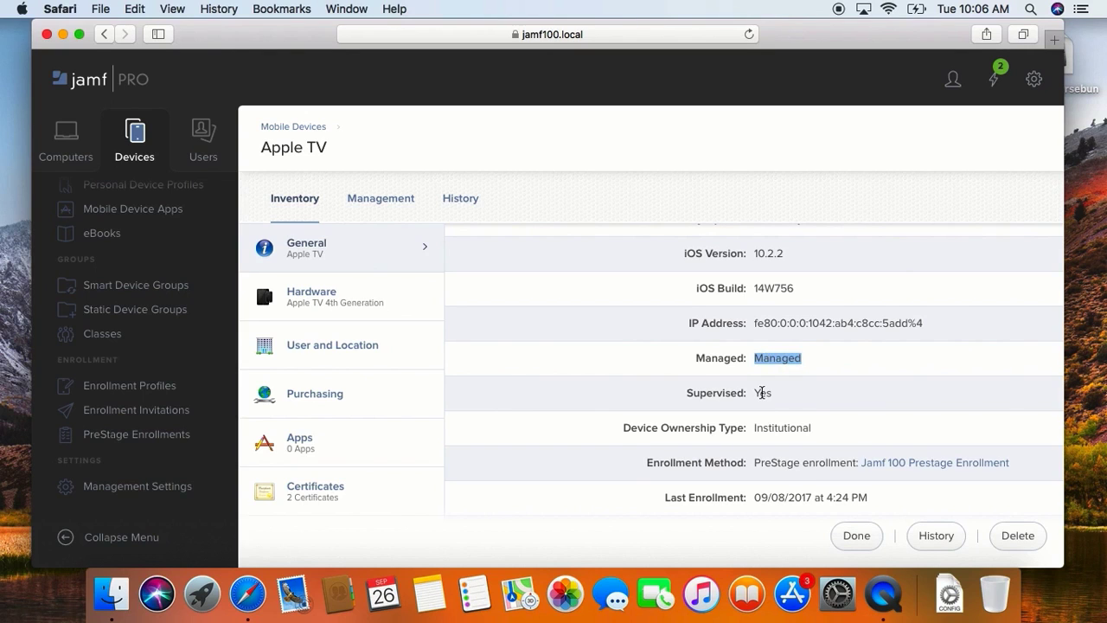
{"action": "double_click", "coordinate": [762, 393]}
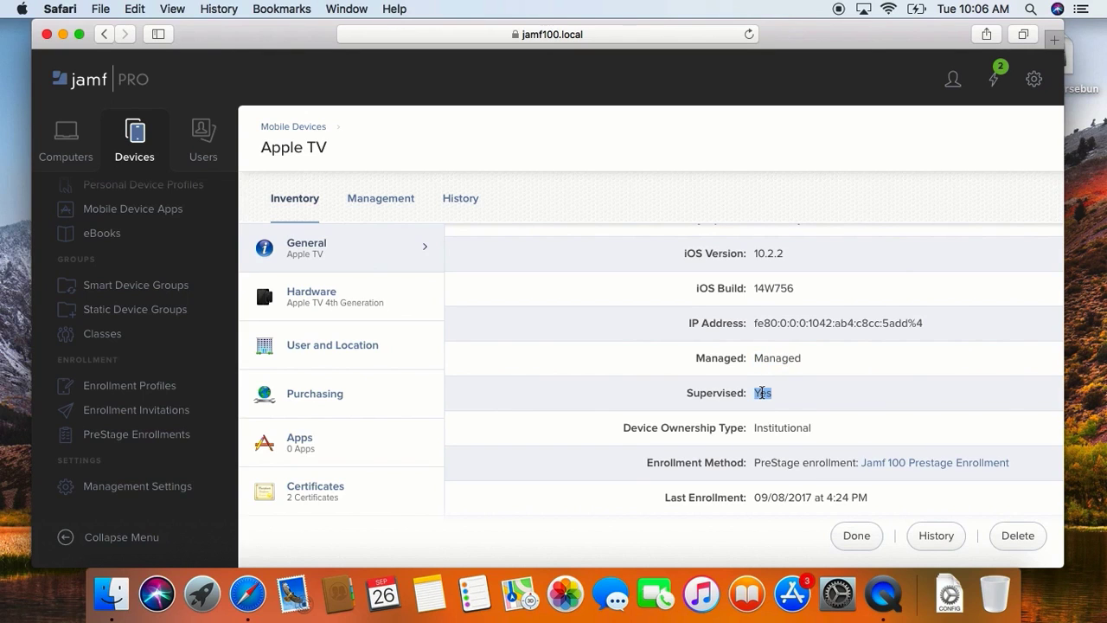
{"action": "double_click", "coordinate": [781, 463]}
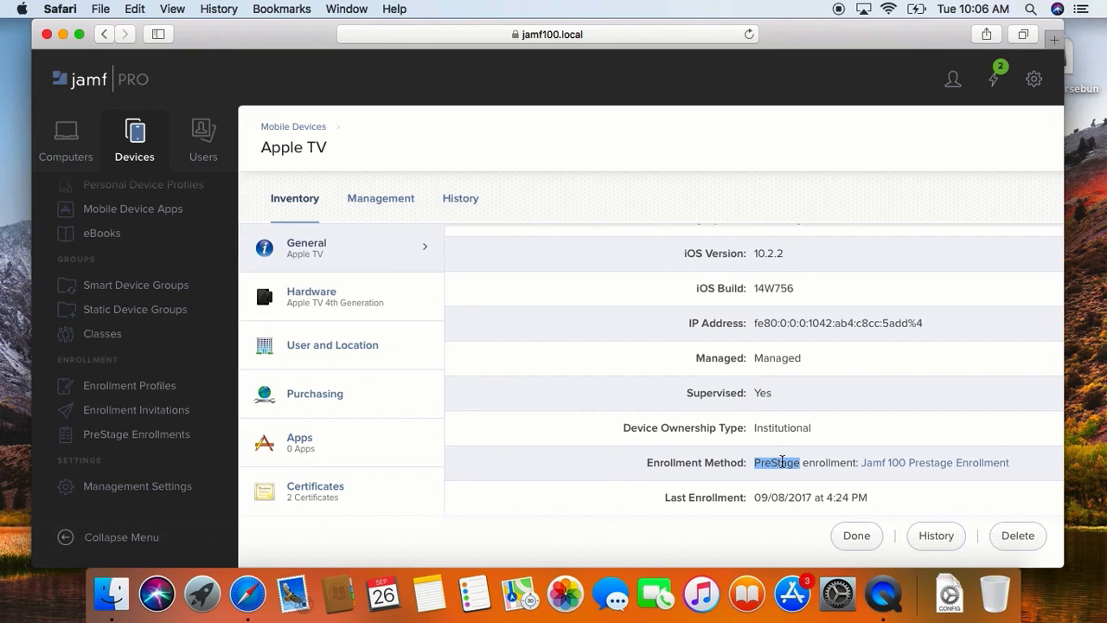
{"action": "left_click", "coordinate": [782, 463]}
{"action": "left_click", "coordinate": [856, 536]}
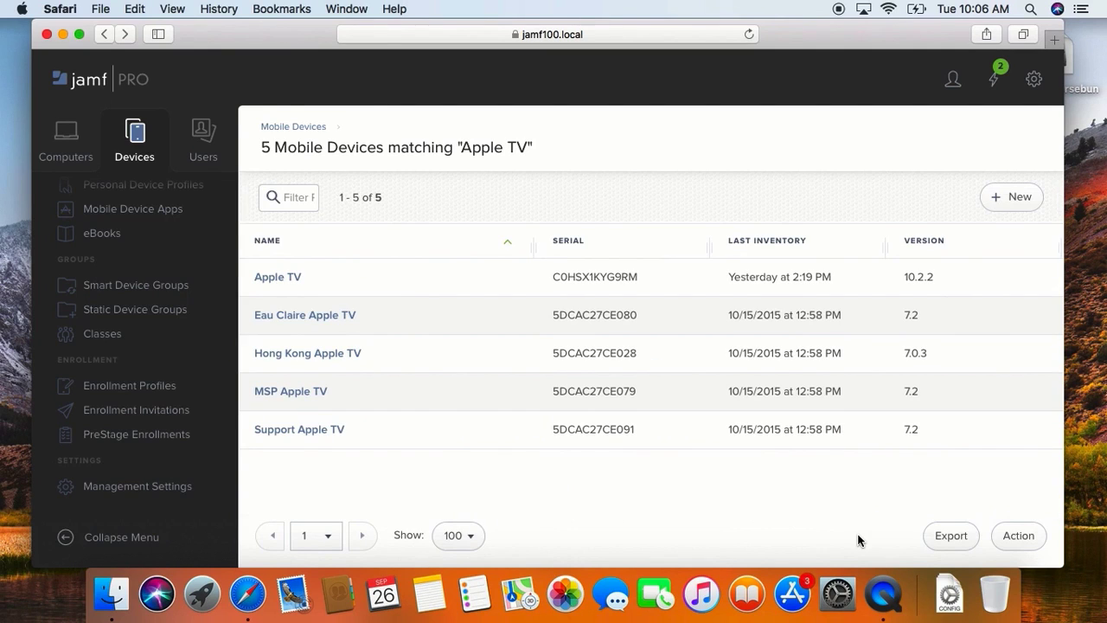
{"action": "left_click", "coordinate": [836, 11]}
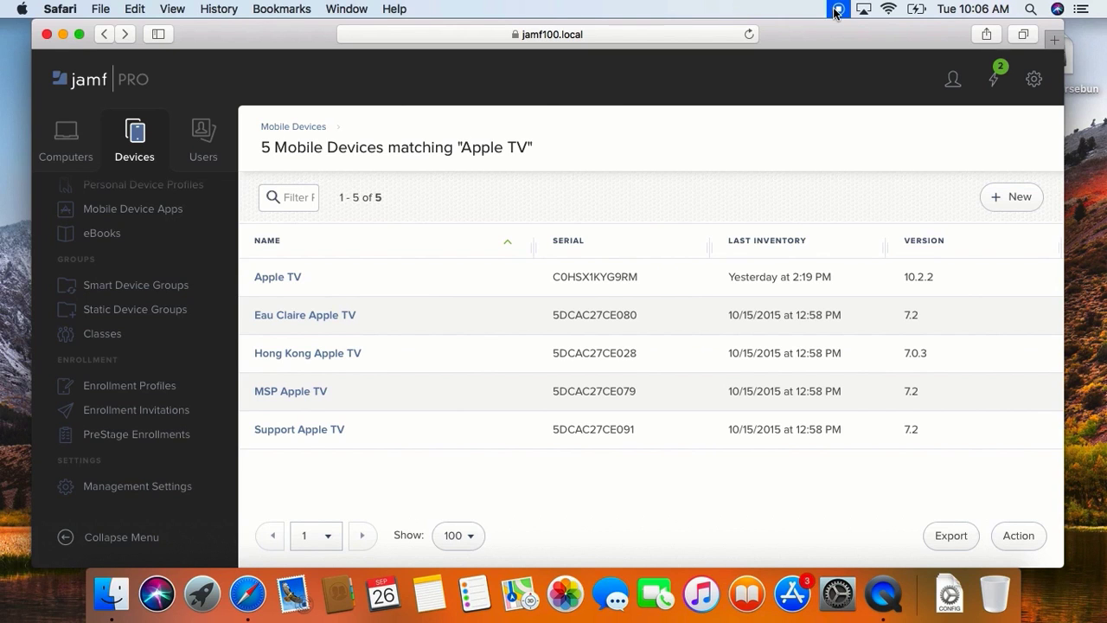